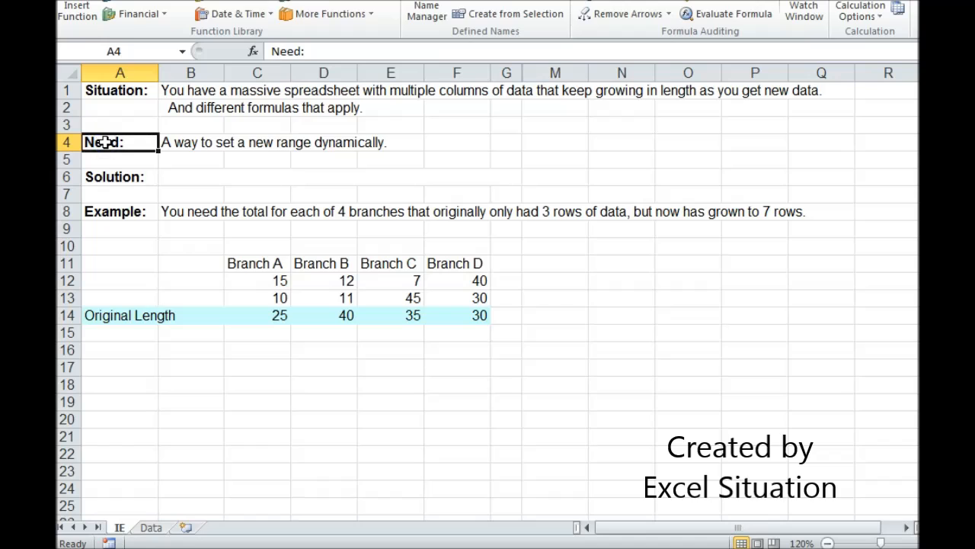
Create a workbook-scoped name BA and begin its reference as a range starting at cell C12, =IE!$C$12:
left_click(137, 212)
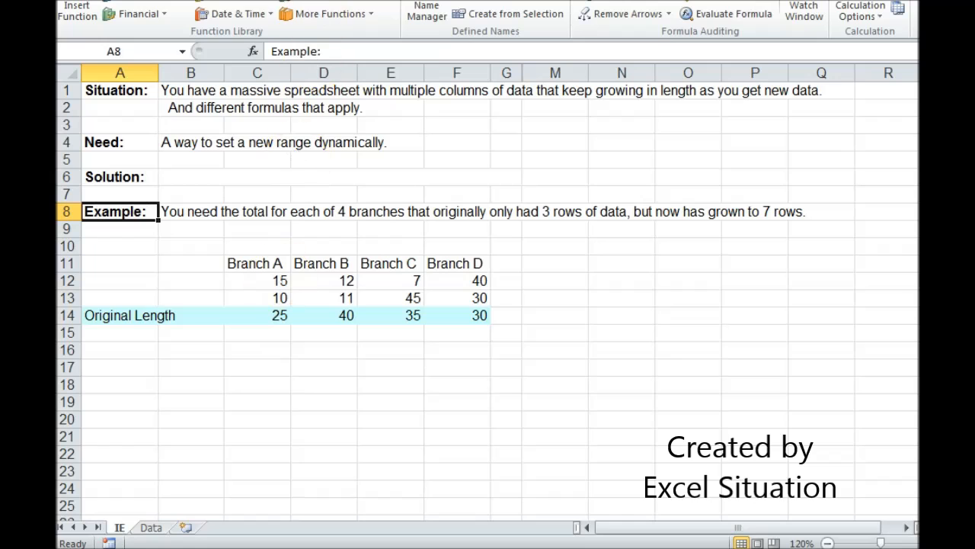
left_click(438, 13)
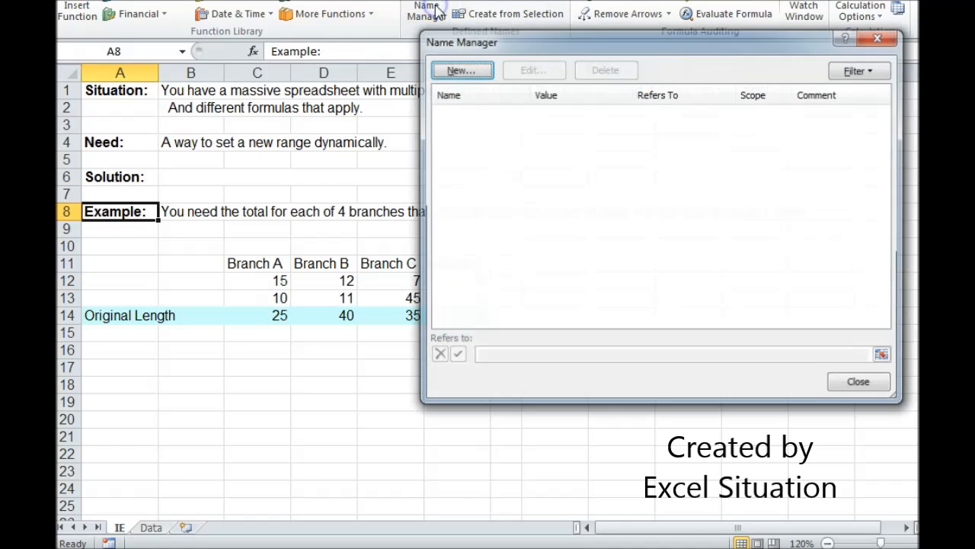
left_click(459, 71)
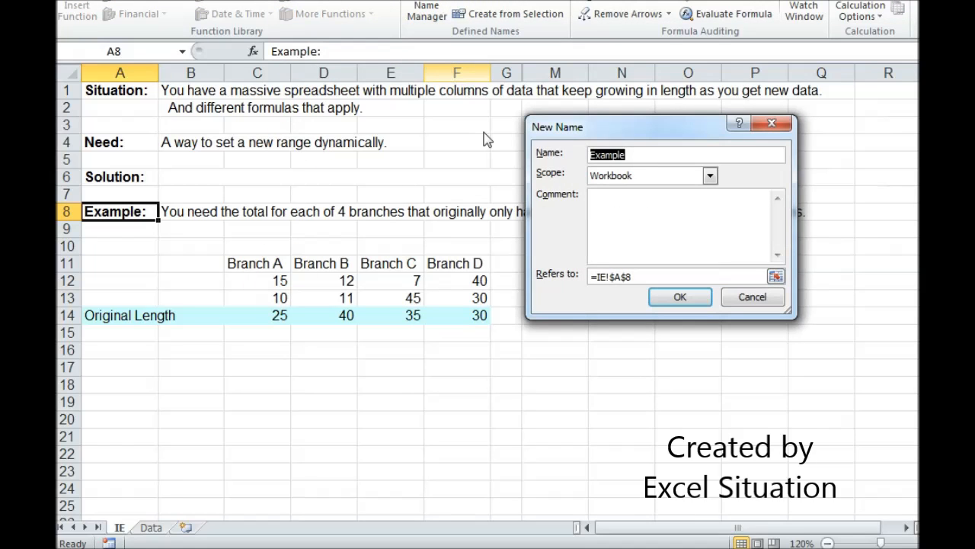
type("BA")
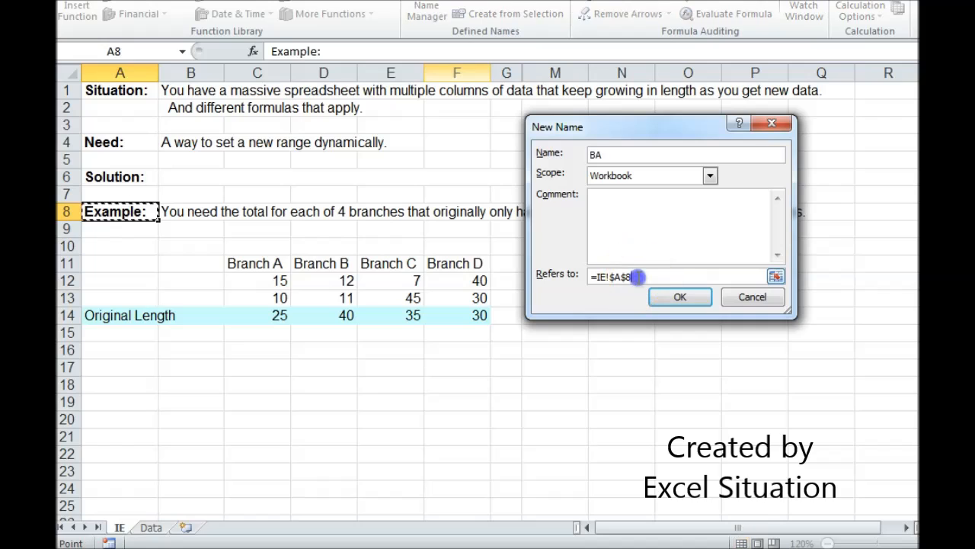
left_click_drag(637, 276, 584, 276)
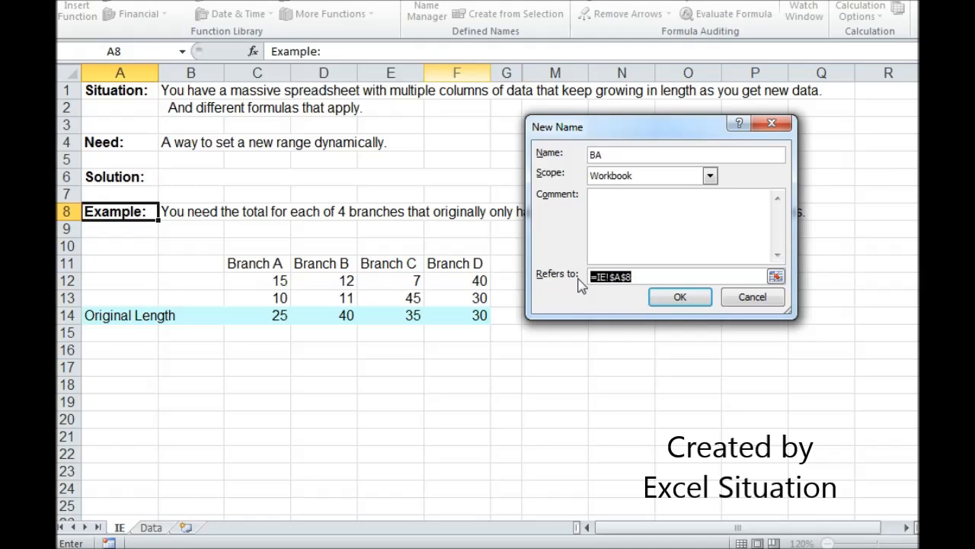
type("=")
left_click(276, 280)
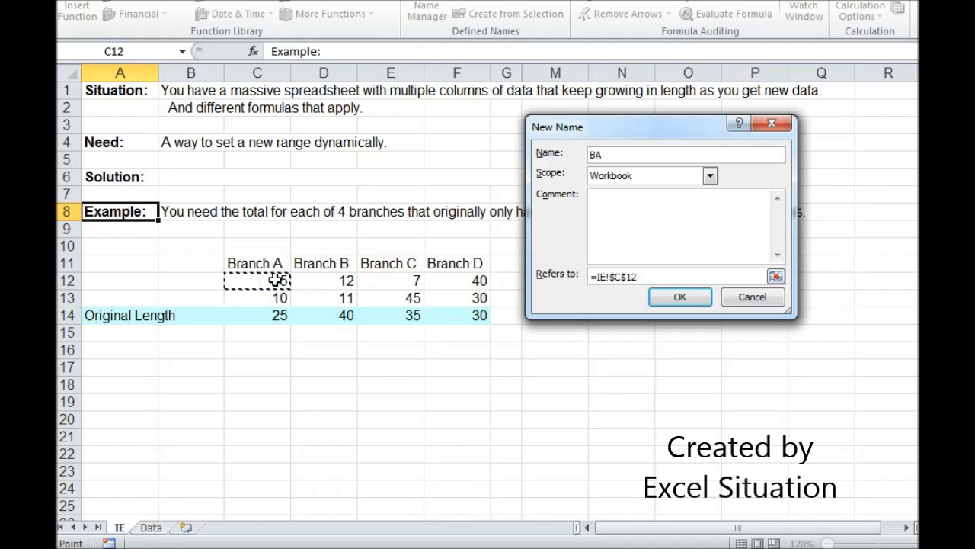
key("F8")
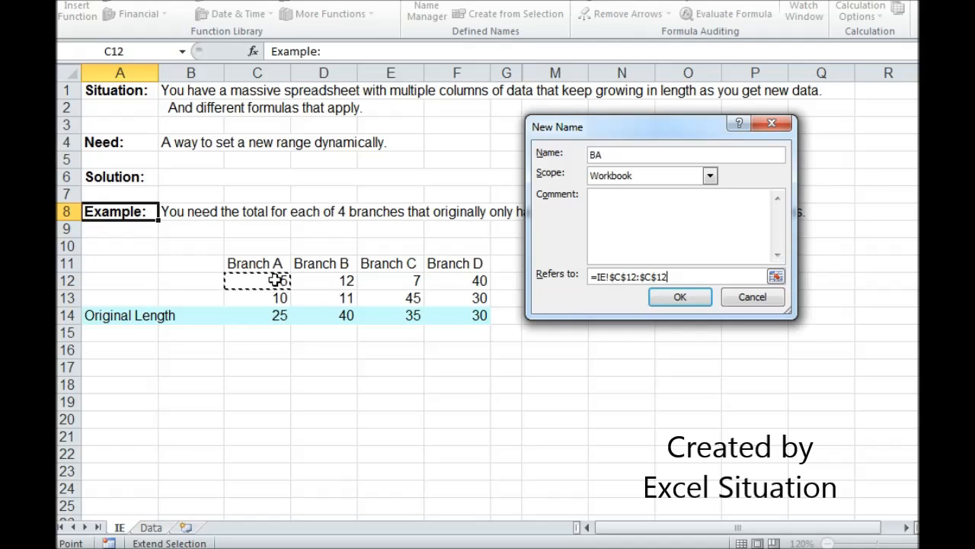
key("BackSpace")
key("BackSpace")
key("BackSpace")
key("BackSpace")
key("BackSpace")
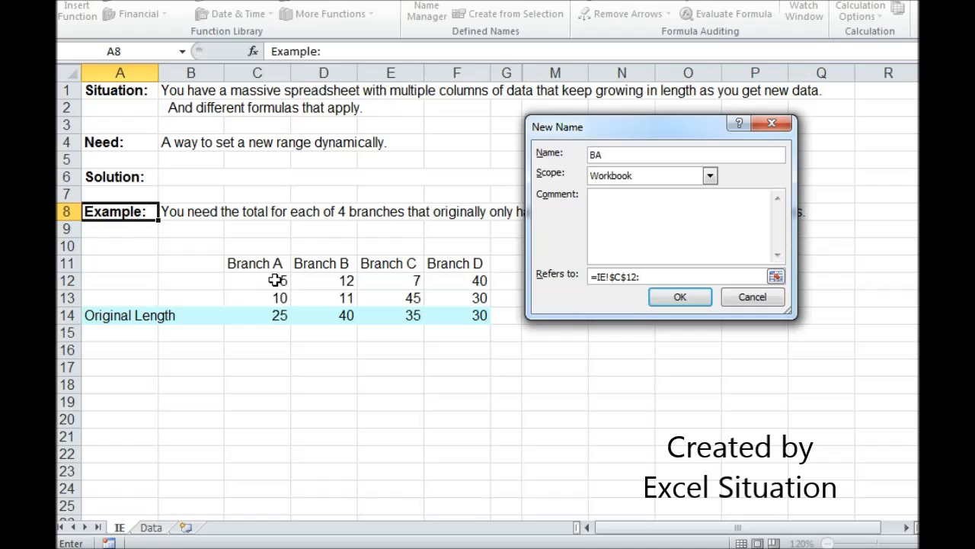
Extend the BA reference with an INDEX function over the Branch A column, IE!$C$12:$C$100
type("index(")
left_click_drag(261, 280, 261, 315)
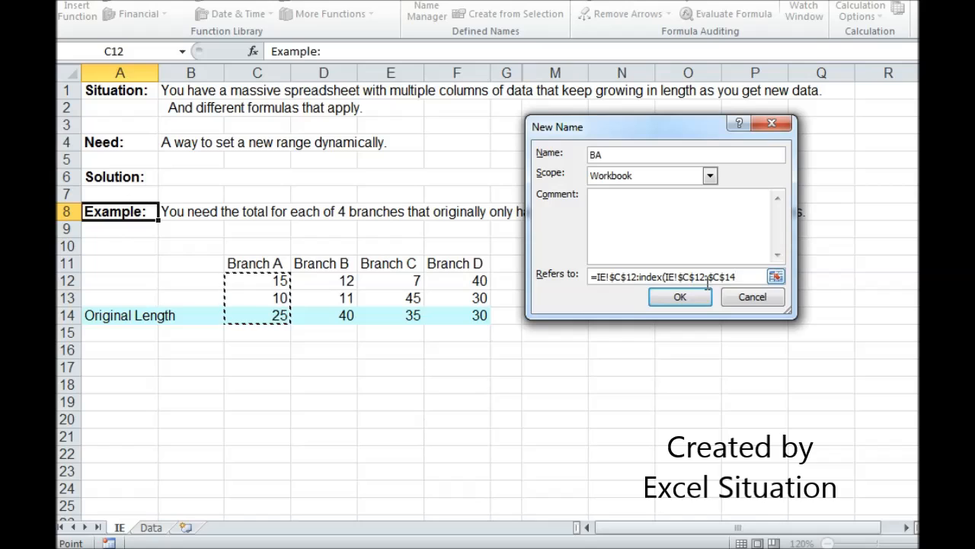
key("BackSpace")
type("00,")
Complete the BA reference with COUNT(IE!$C$12:$C$100) as the row argument, save the name and close the Name Manager
type("count(")
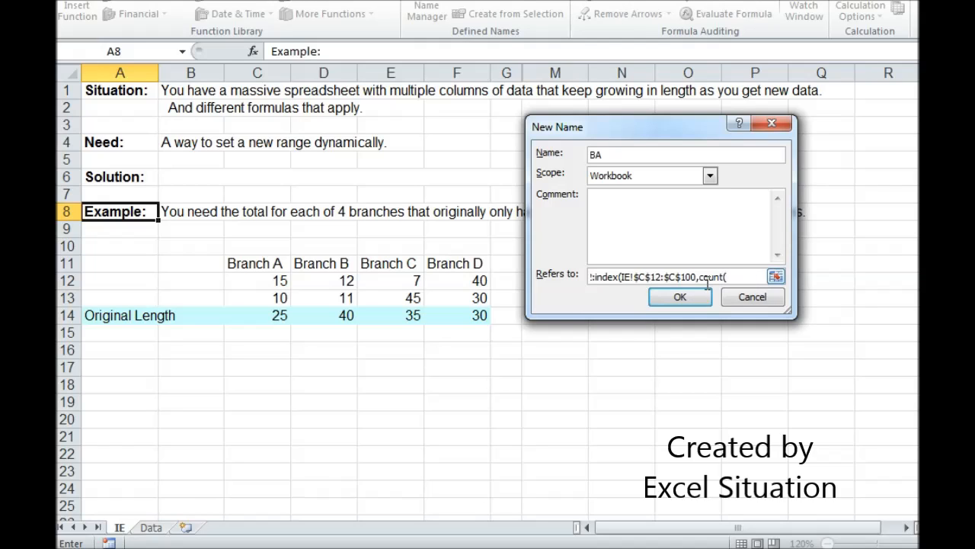
left_click_drag(279, 279, 276, 311)
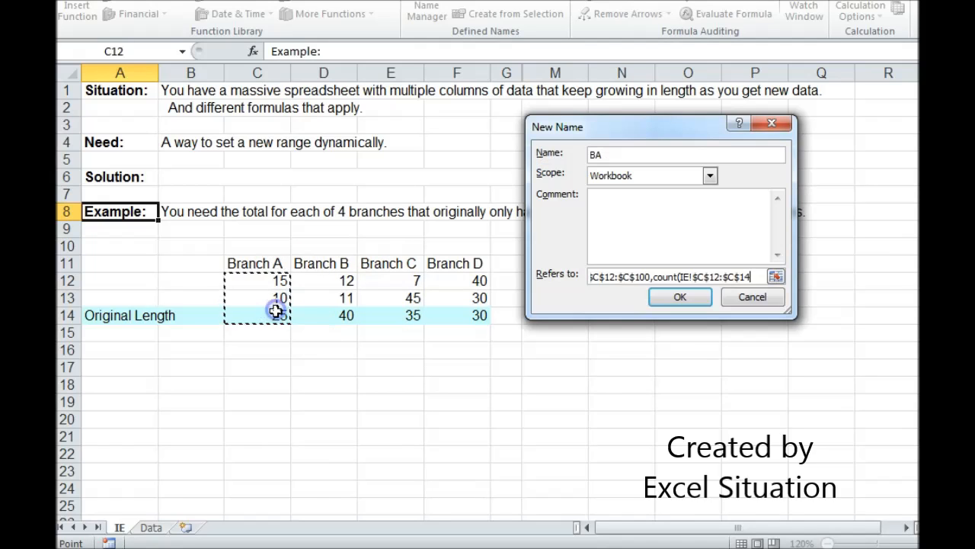
key("BackSpace")
type("00")
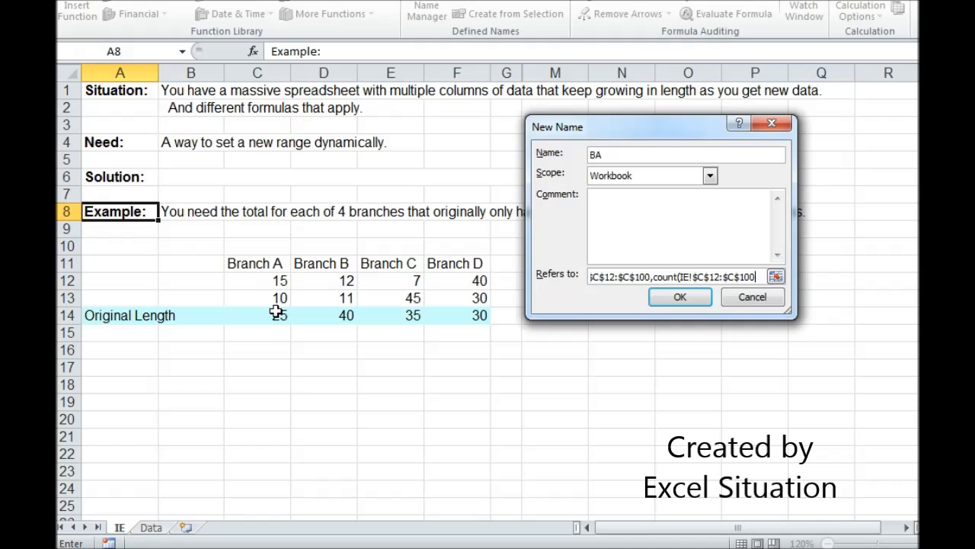
type("))")
key("Return")
left_click(460, 124)
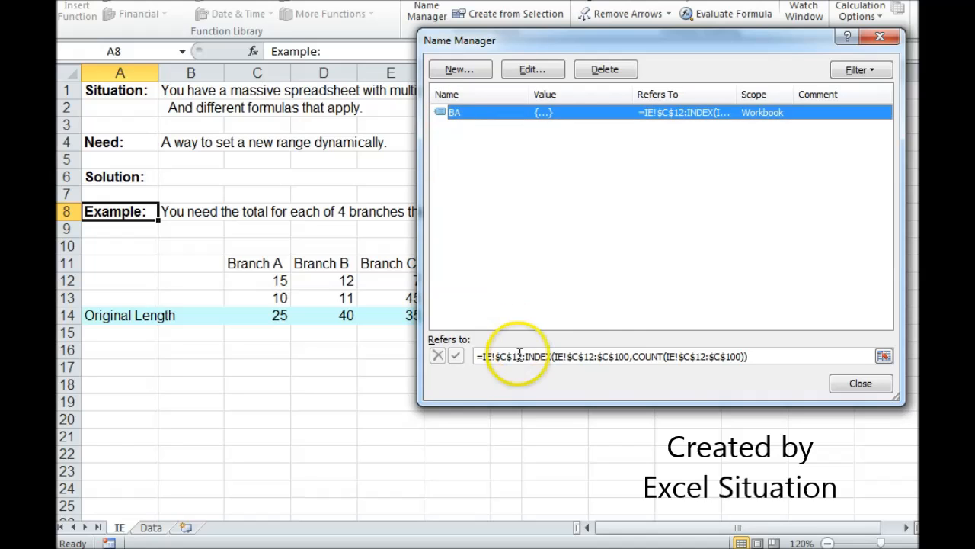
left_click(859, 383)
Total Branch A in B16 with =sum(BA) and check it against the values in C12:C14
left_click(203, 346)
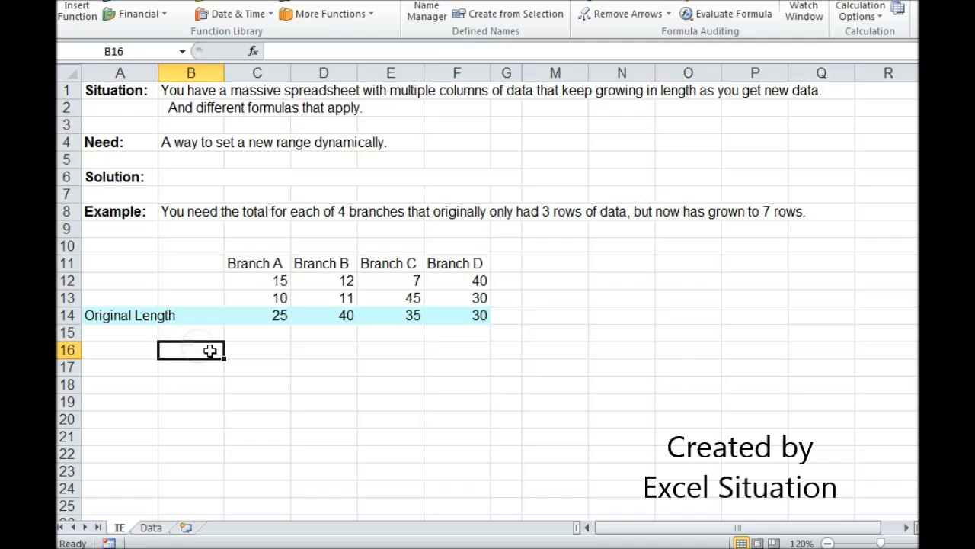
type("=sum(")
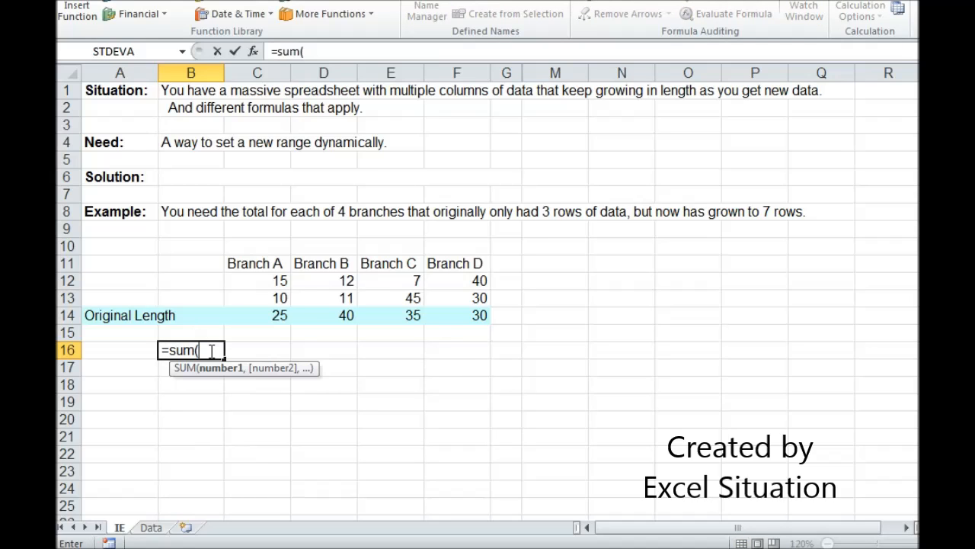
type("BA)")
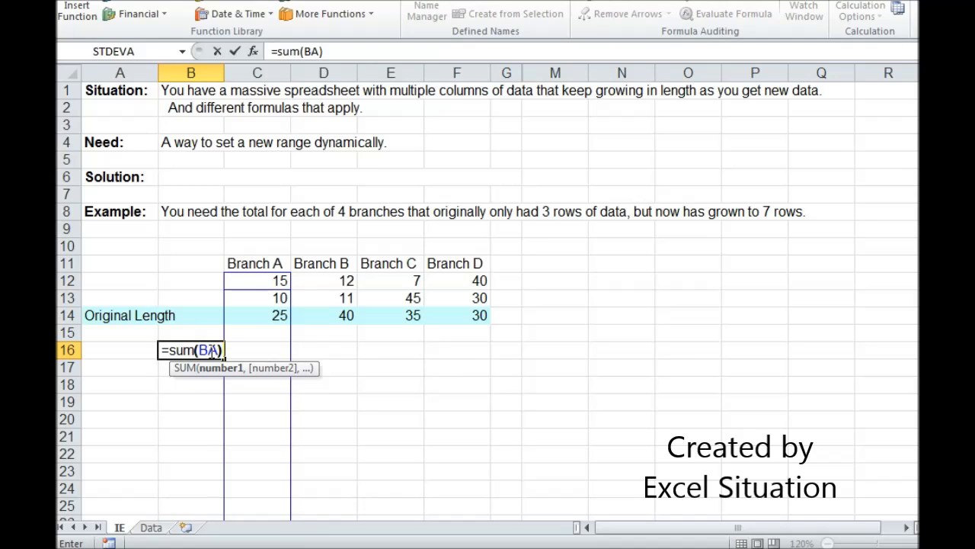
key("Return")
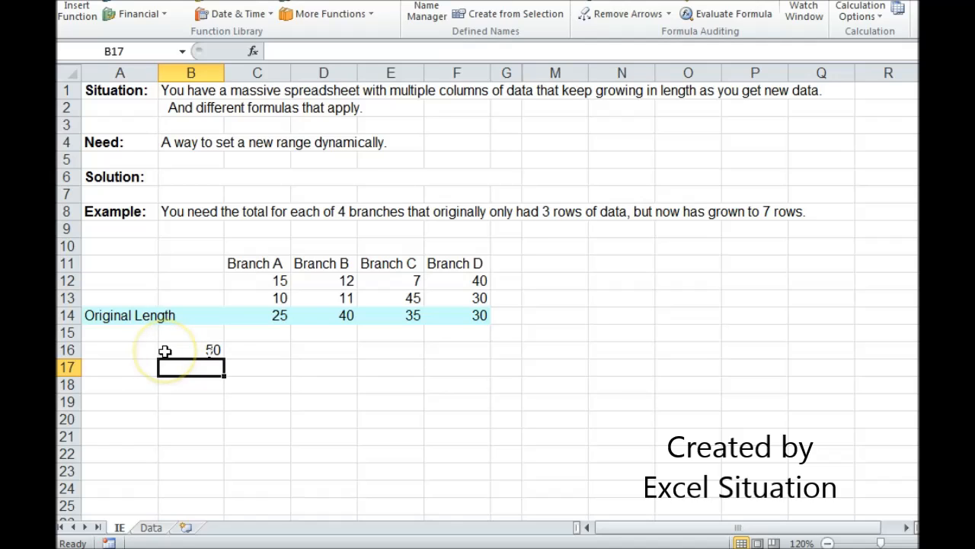
left_click_drag(250, 282, 253, 313)
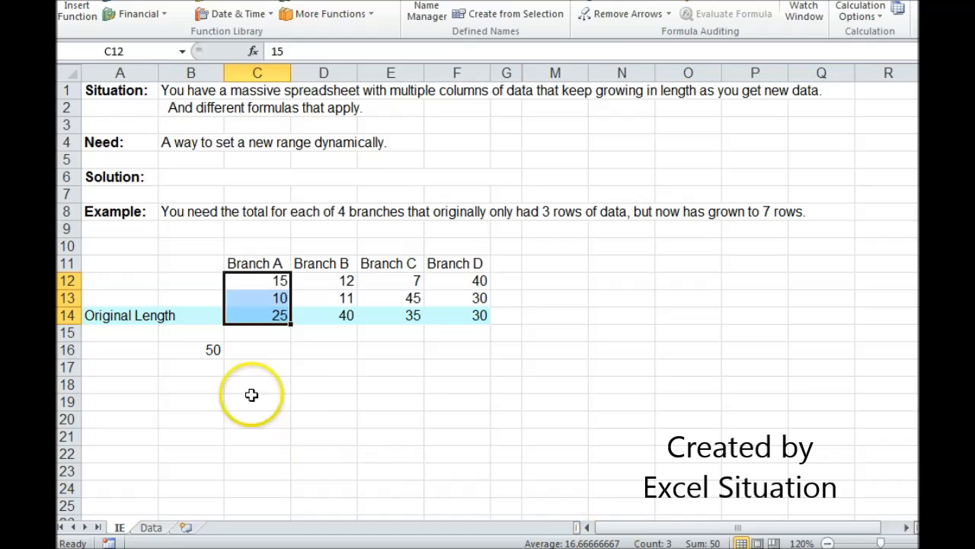
Add 40 and 10 as new Branch A values in C15 and C16
left_click(262, 335)
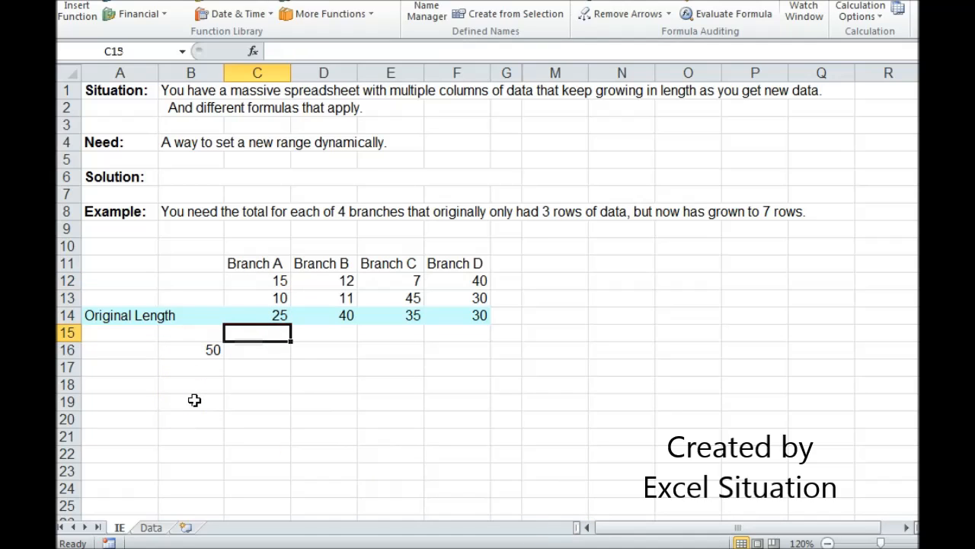
type("40")
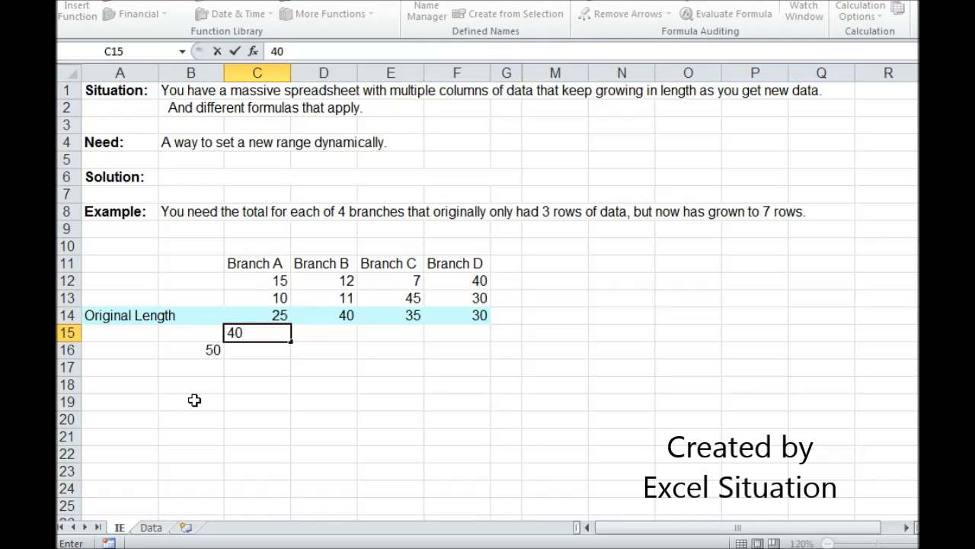
key("Return")
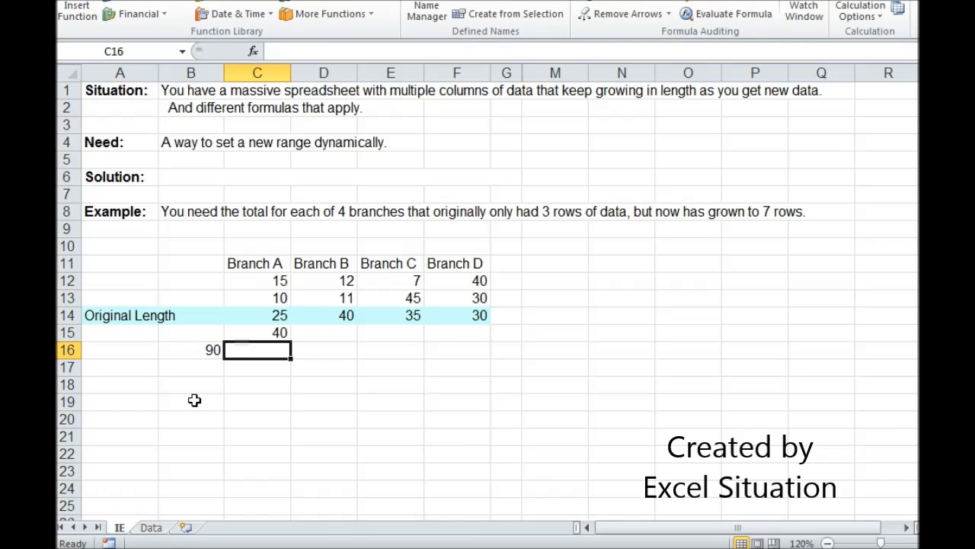
type("10")
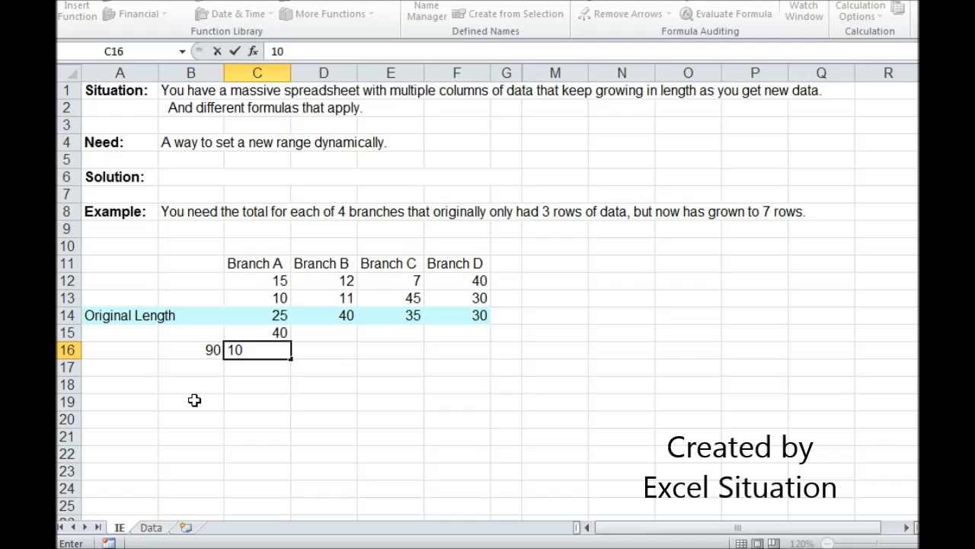
key("Return")
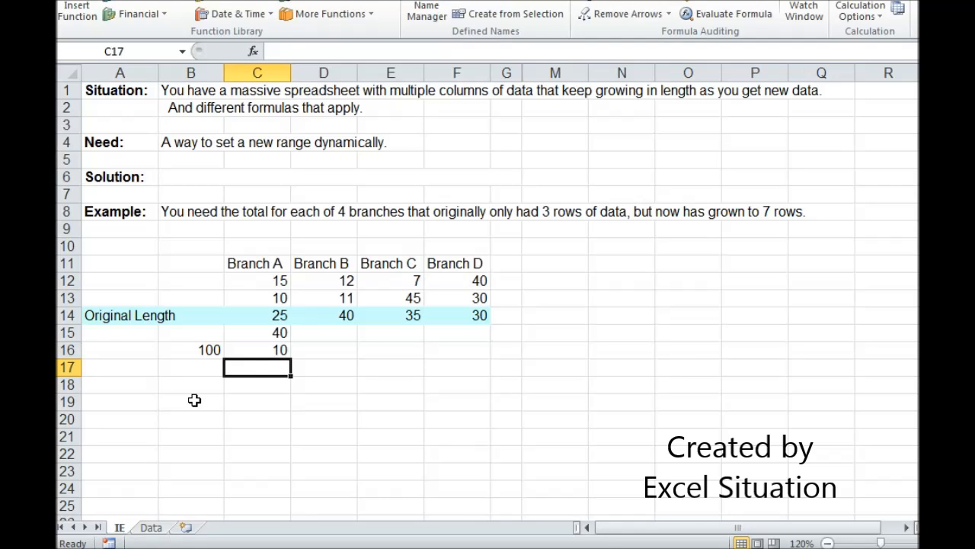
Unhide the columns between G and M
left_click_drag(507, 72, 541, 69)
right_click(540, 69)
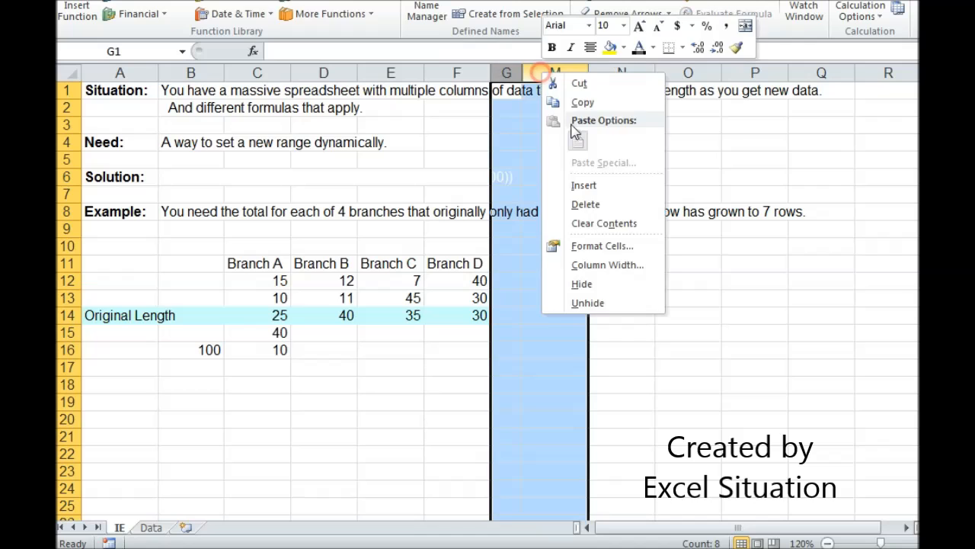
left_click(609, 303)
Fill in Branch A's Count and Max in I11 and I12 with =count(BA) and =max(BA)
left_click(605, 267)
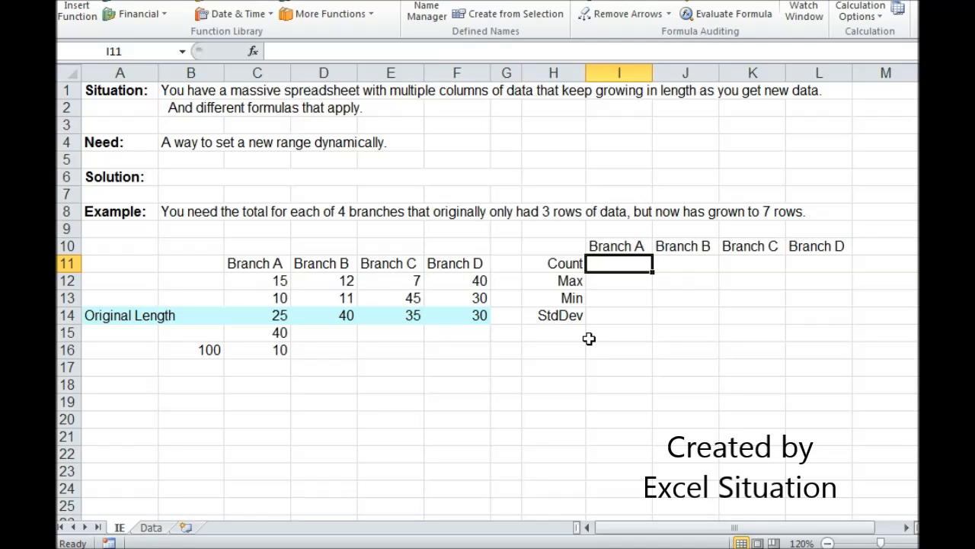
type("=count")
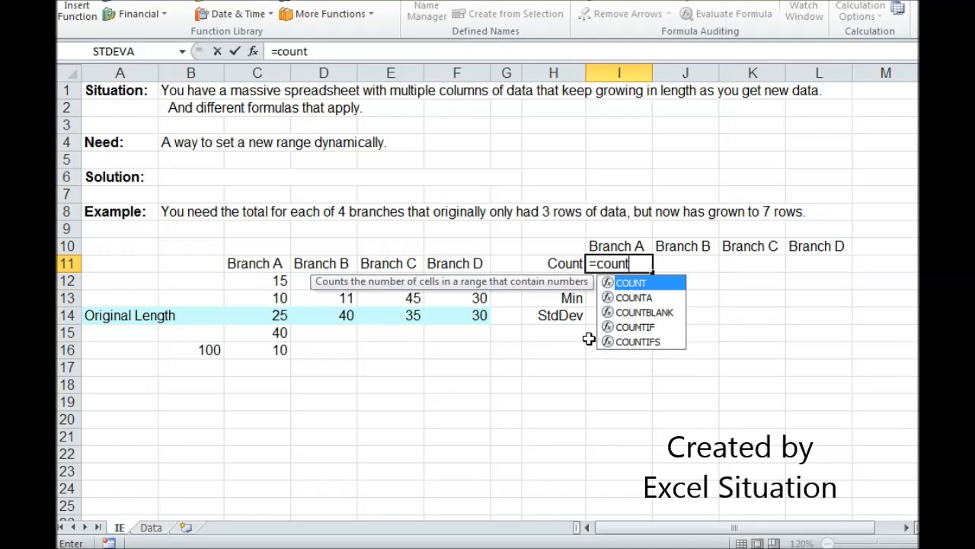
type("(BA)")
key("Return")
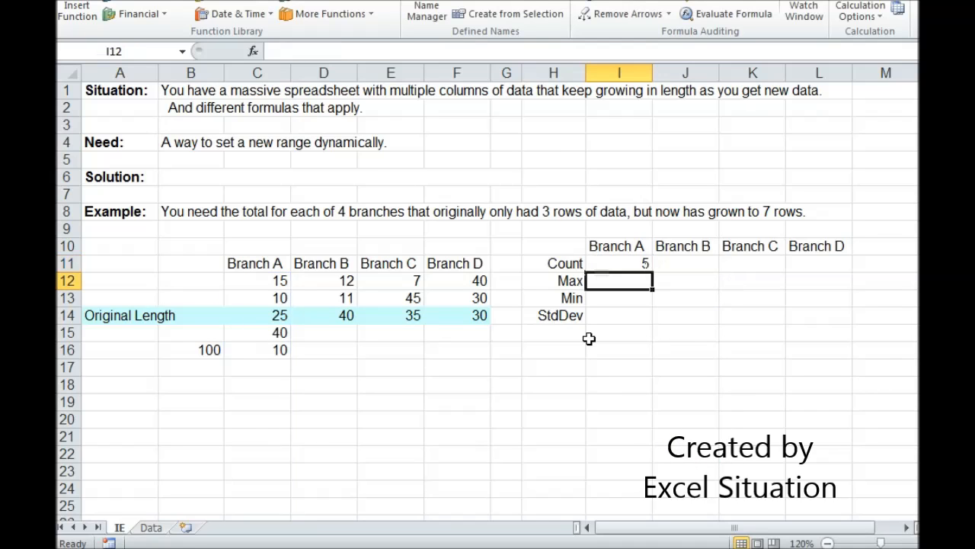
type("=max")
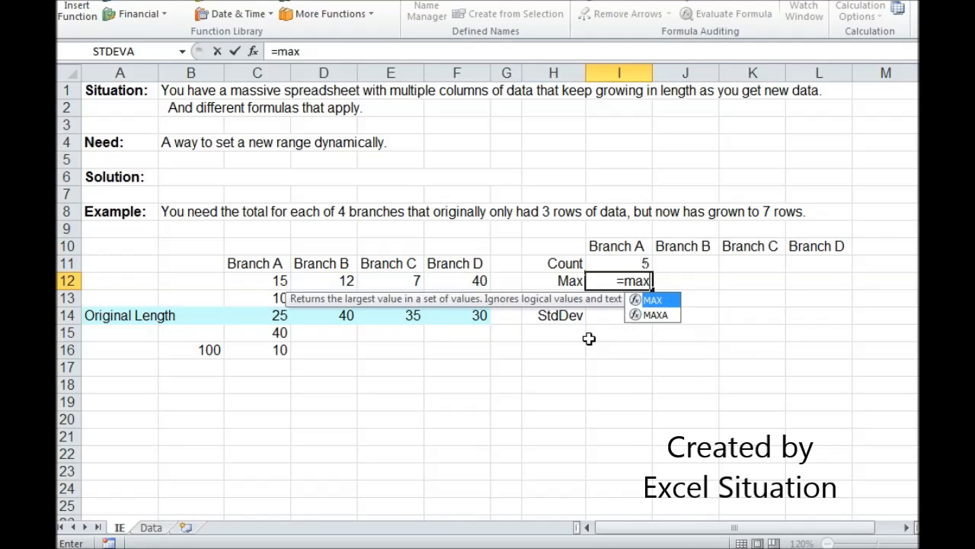
type("(BA)")
key("Return")
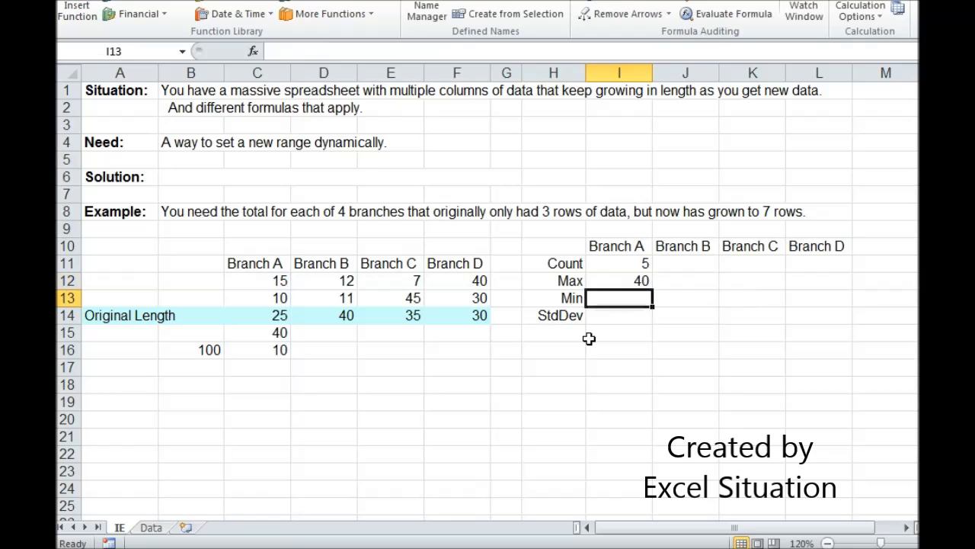
Fill in Branch A's Min and StdDev in I13 and I14 with =min(BA) and =stdev(BA)
type("=min(BA)")
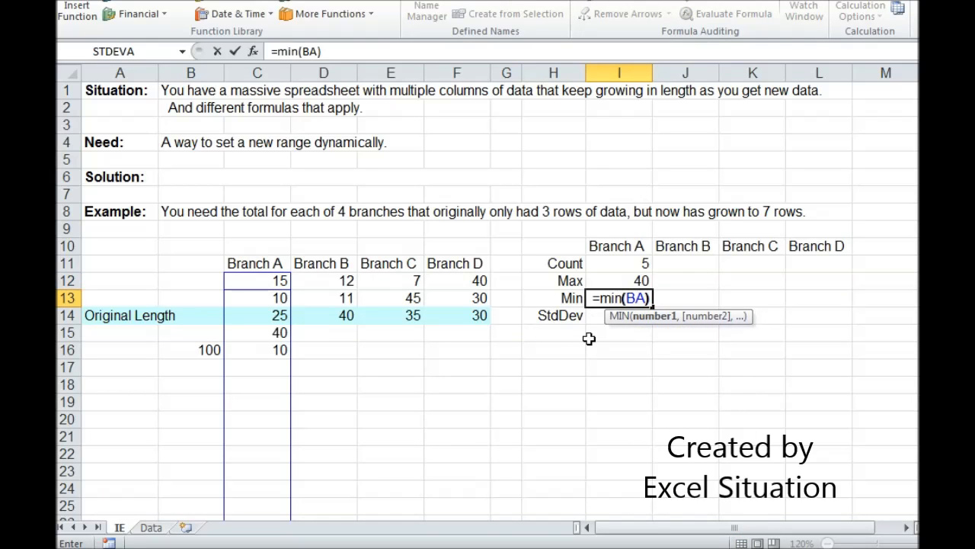
key("Return")
type("=")
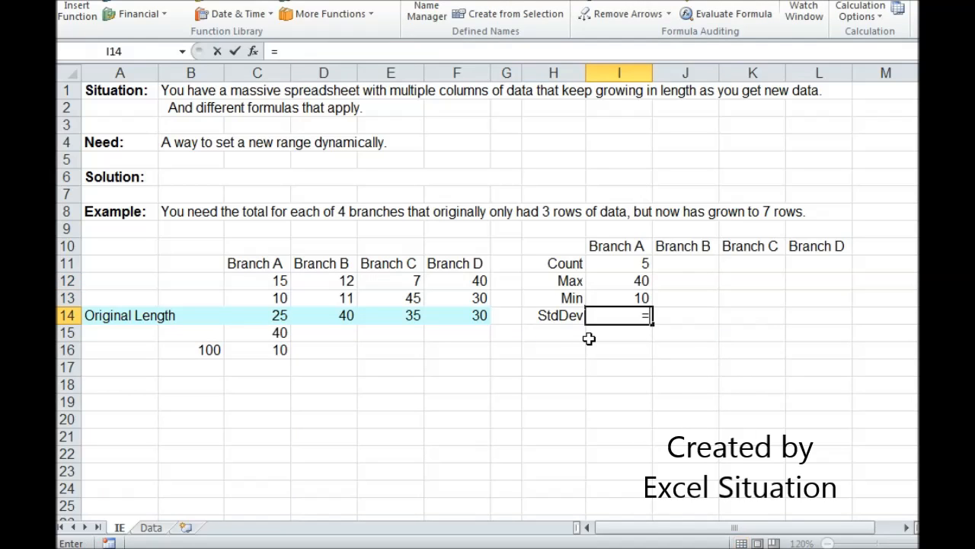
type("std")
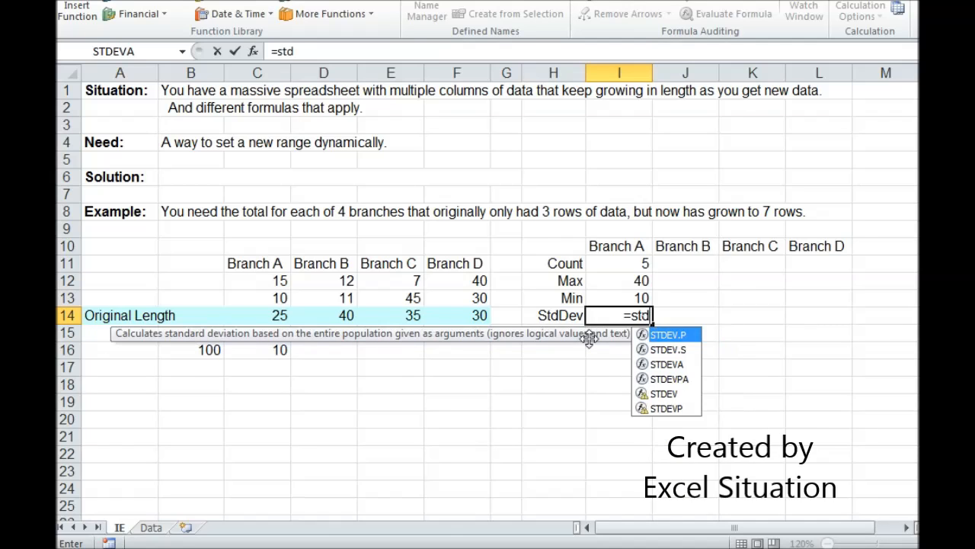
type("ev(BA)")
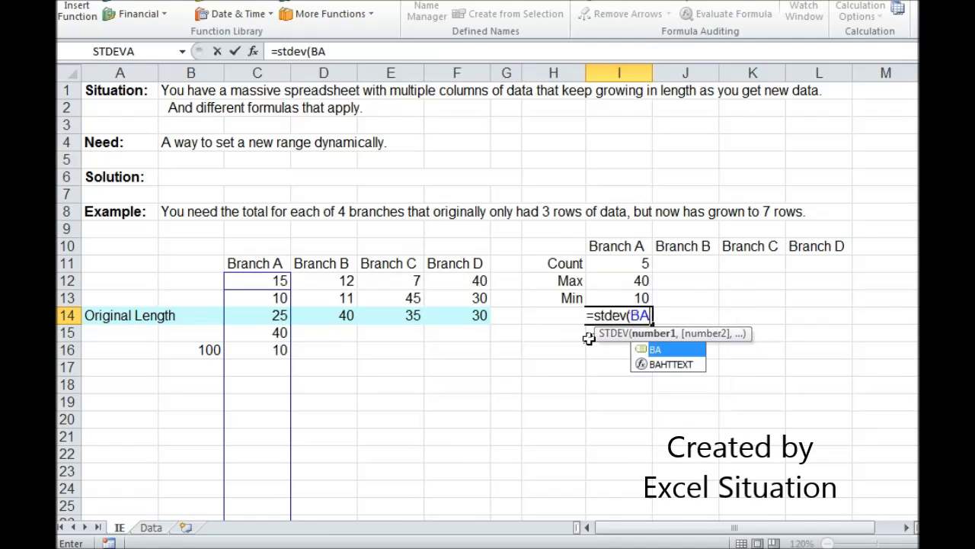
key("Return")
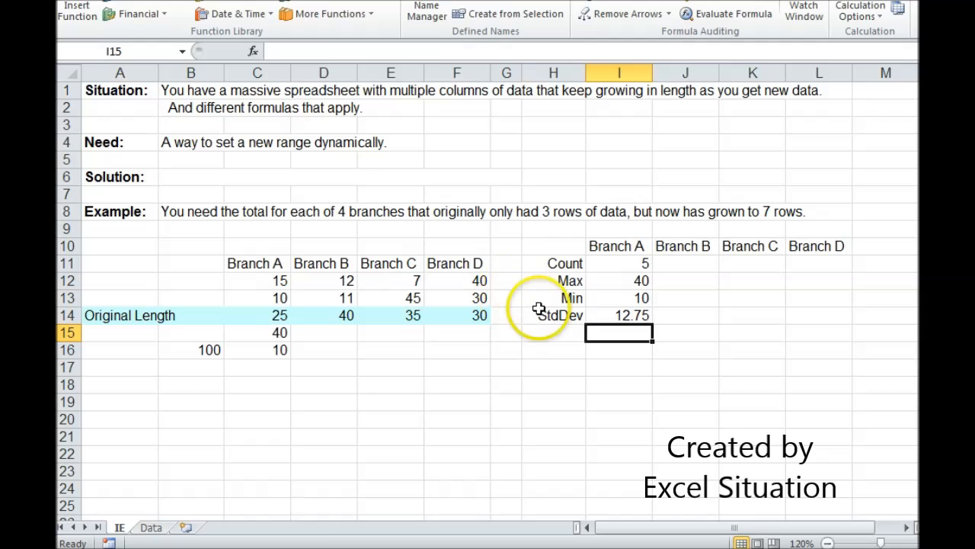
Add 50 and 5 as new Branch A values in C17 and C18
left_click(263, 370)
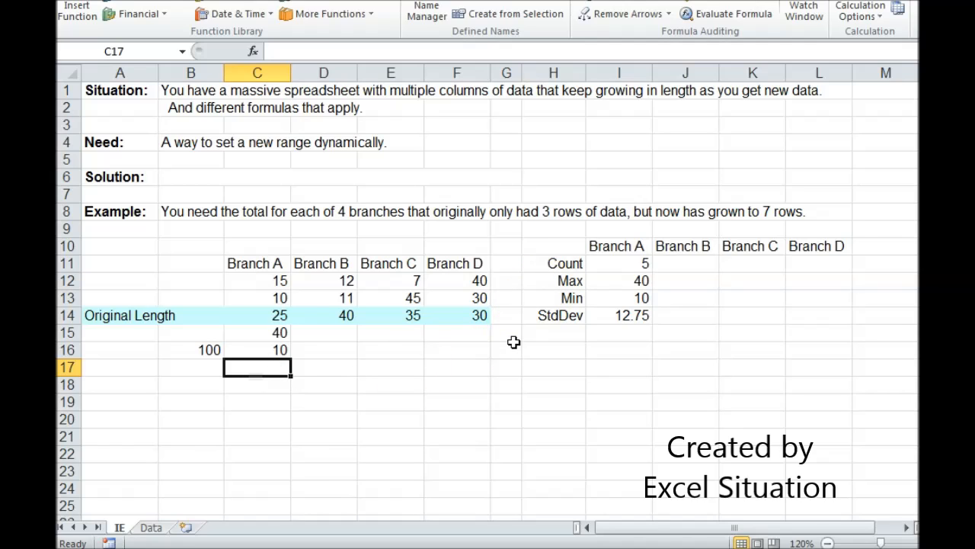
type("50")
key("Return")
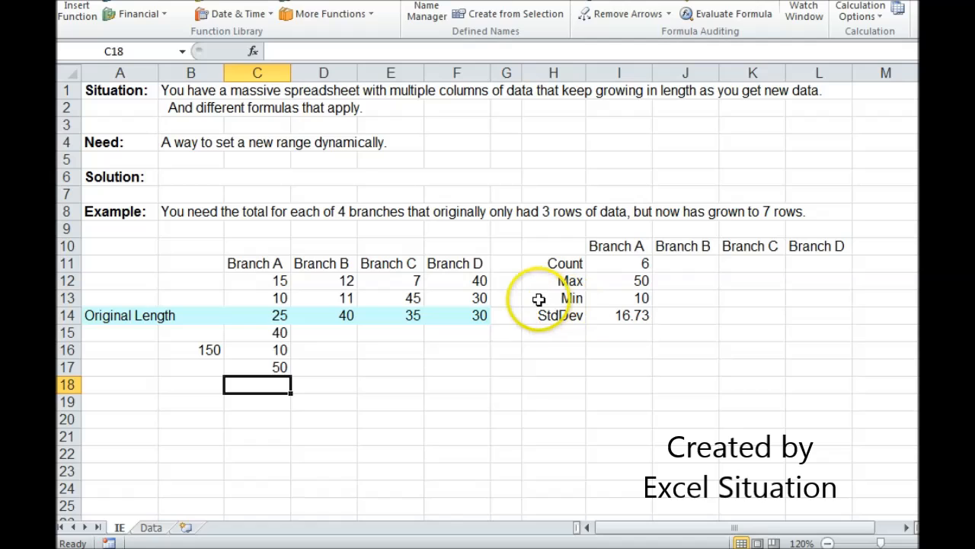
type("5")
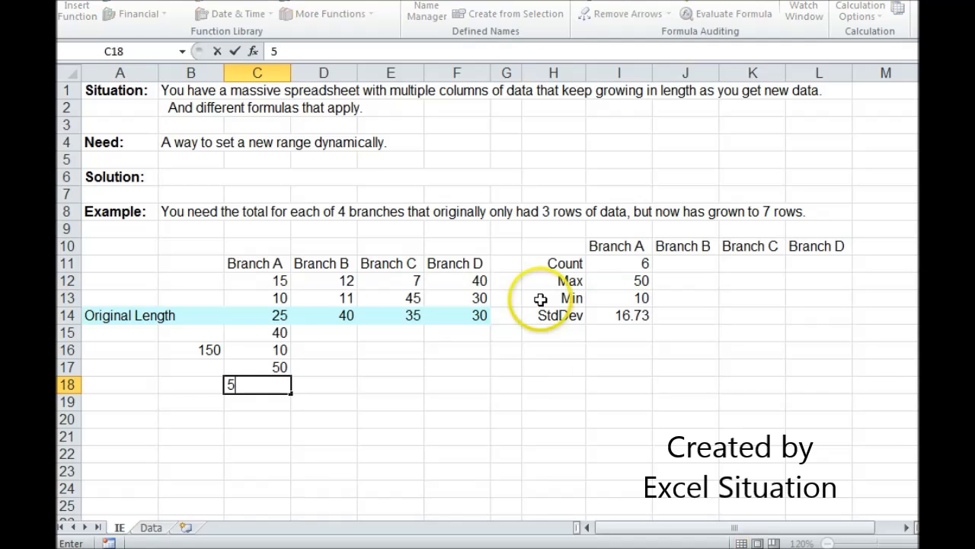
key("Return")
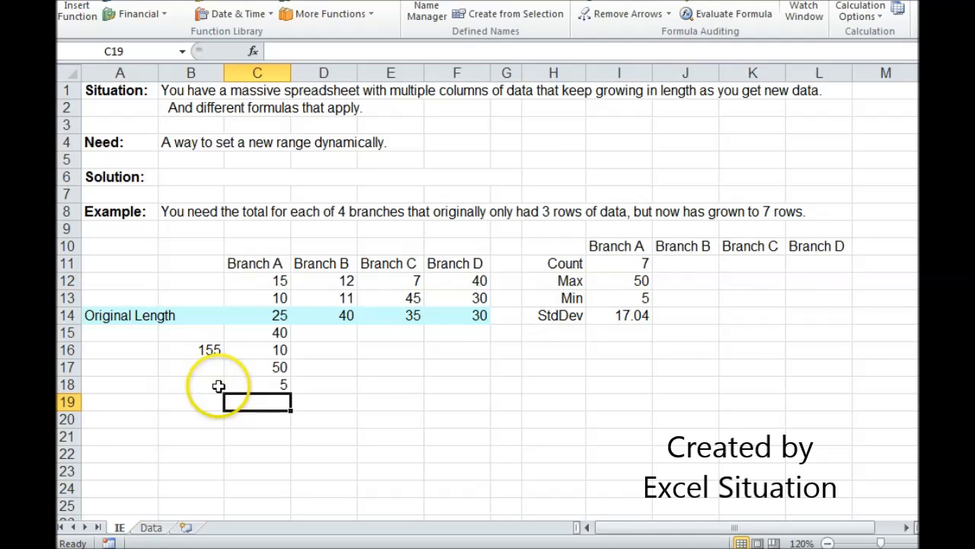
Reveal the hidden solution formula in B6 by changing its font colour to a dark, readable one
left_click(191, 179)
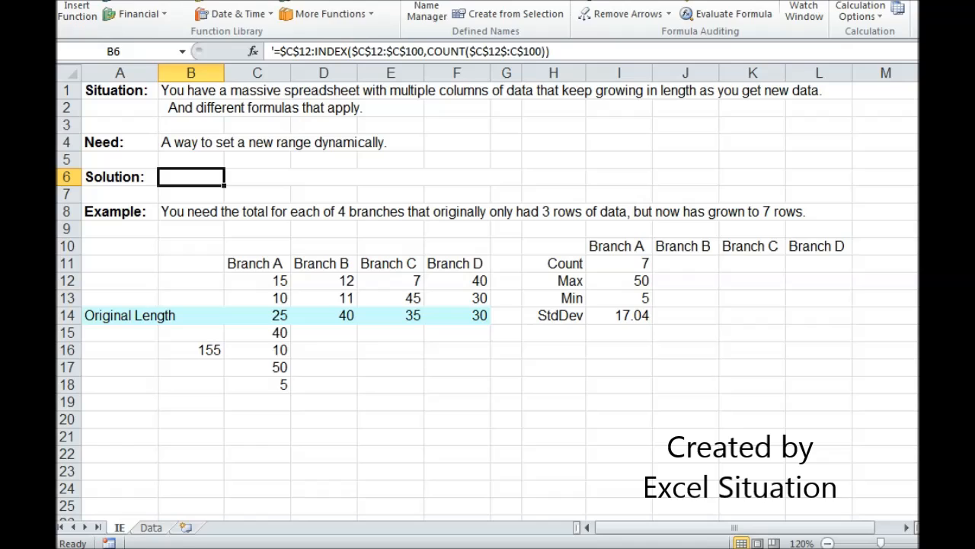
left_click(118, 1)
left_click(281, 9)
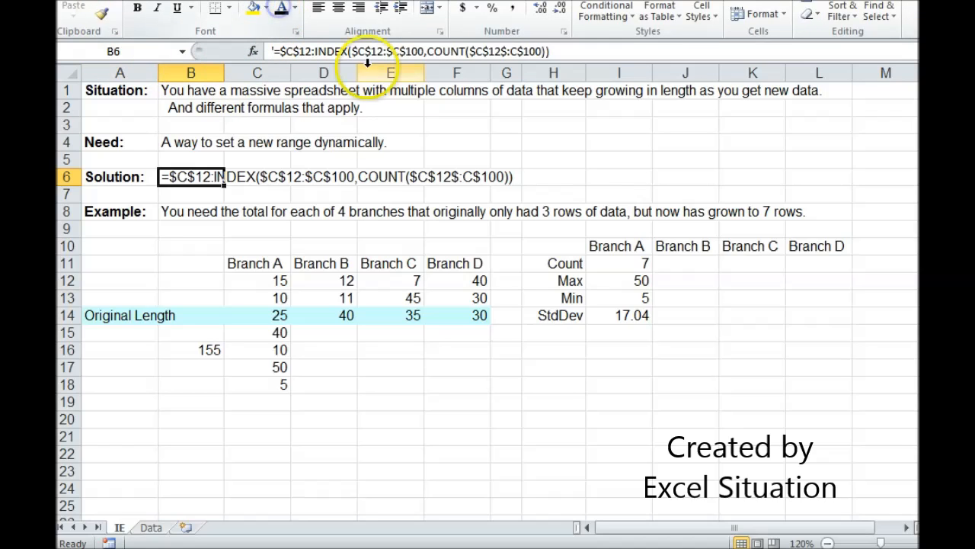
left_click(123, 178)
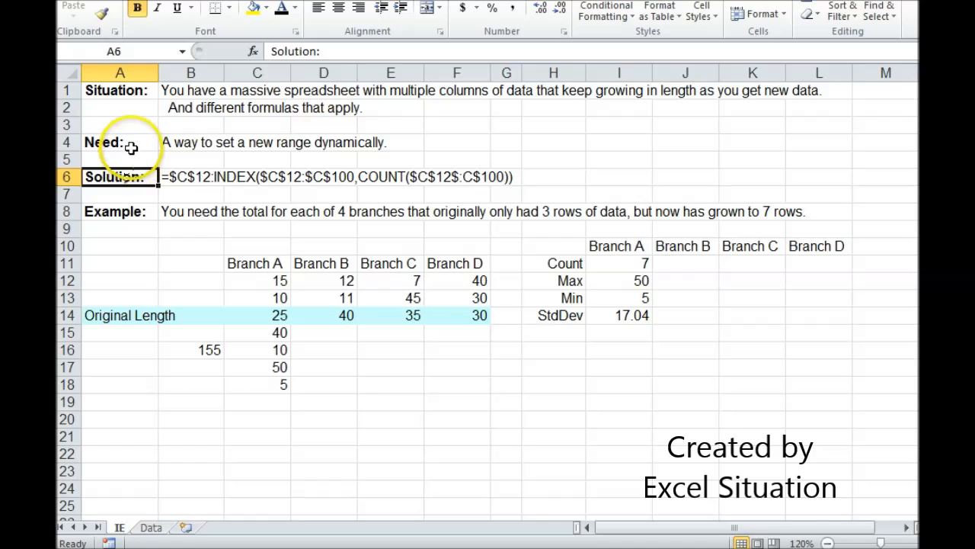
left_click(128, 145)
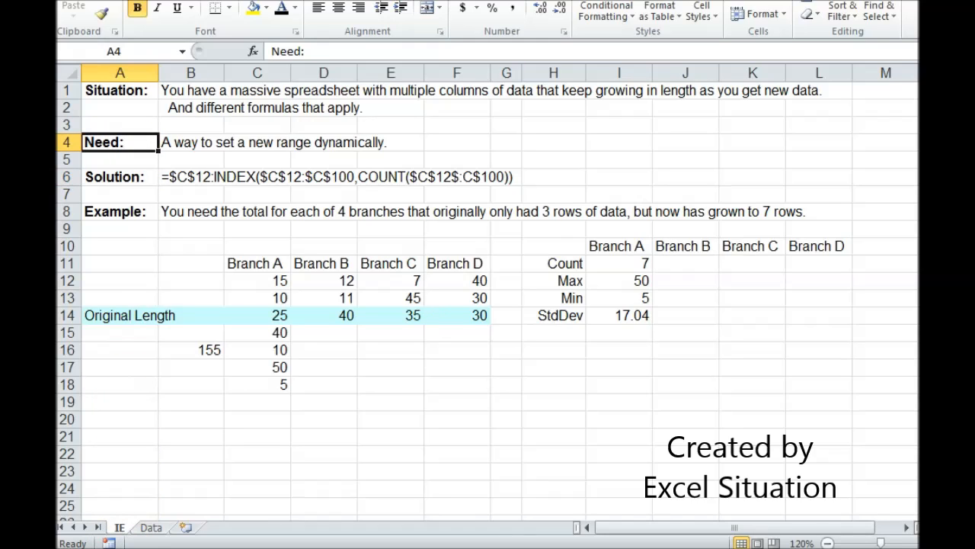